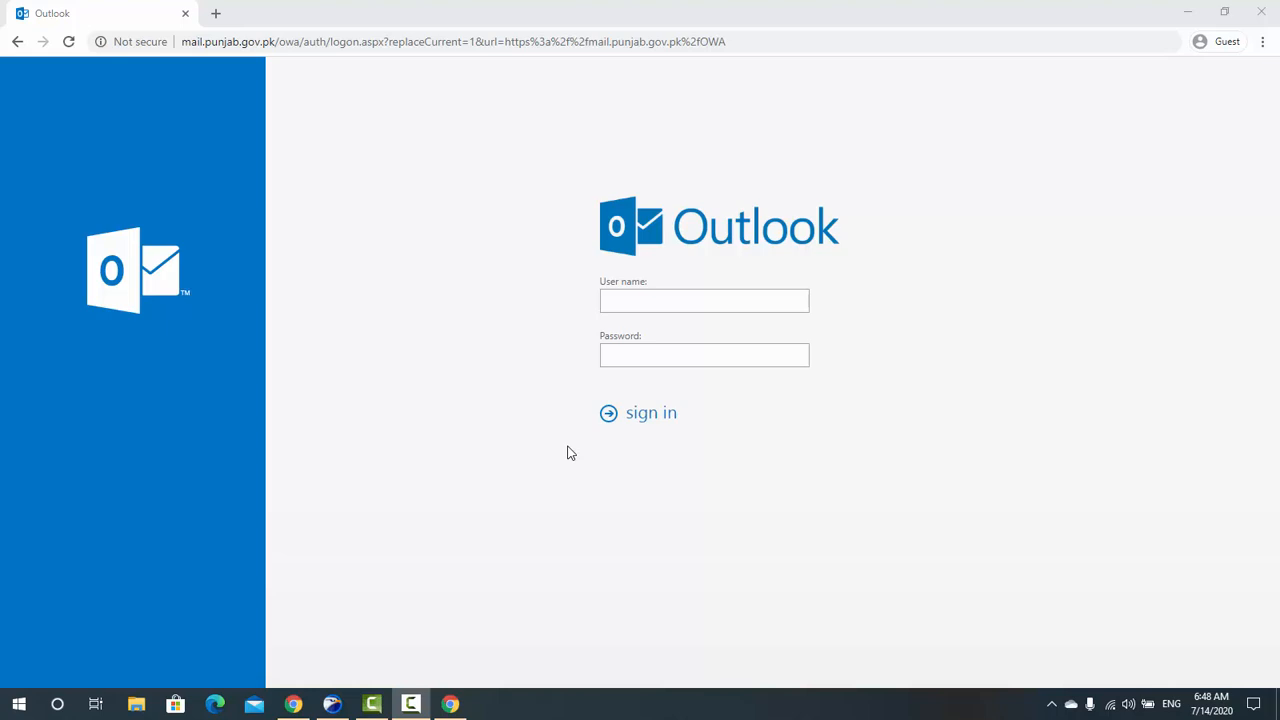
# Step: Select and then deselect the sign-in page's web address in the browser, twice
pyautogui.click(649, 44)
pyautogui.click(477, 358)
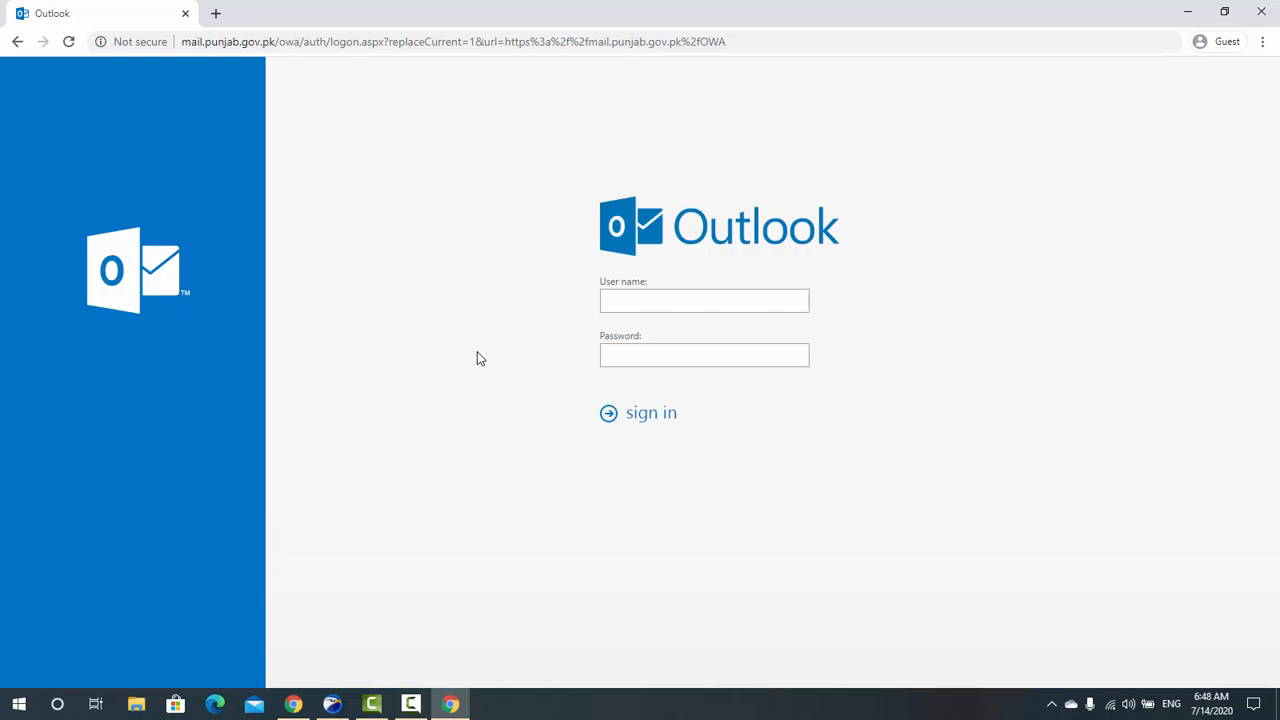
pyautogui.click(268, 42)
pyautogui.click(351, 190)
# Step: Launch Microsoft Outlook 2010 from a Start search for 'out' and choose Yes to configure an e-mail account
pyautogui.press('super')
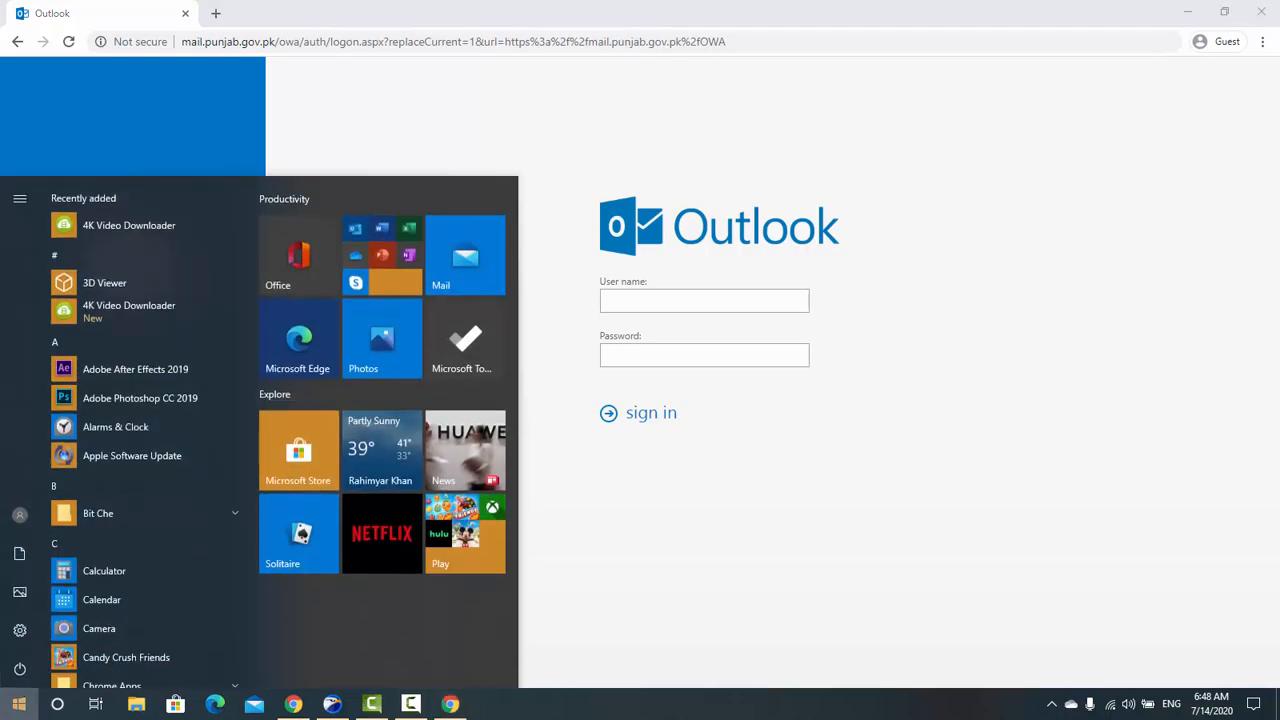
pyautogui.press('super')
pyautogui.write('out')
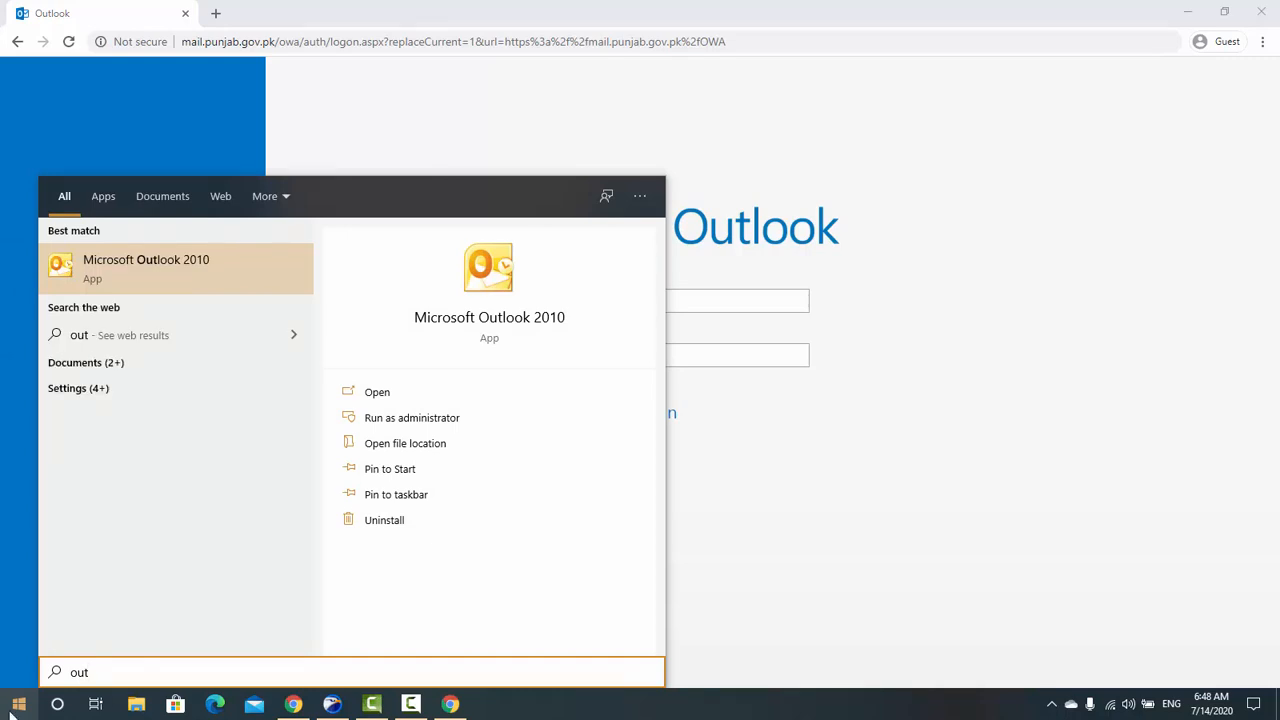
pyautogui.click(186, 264)
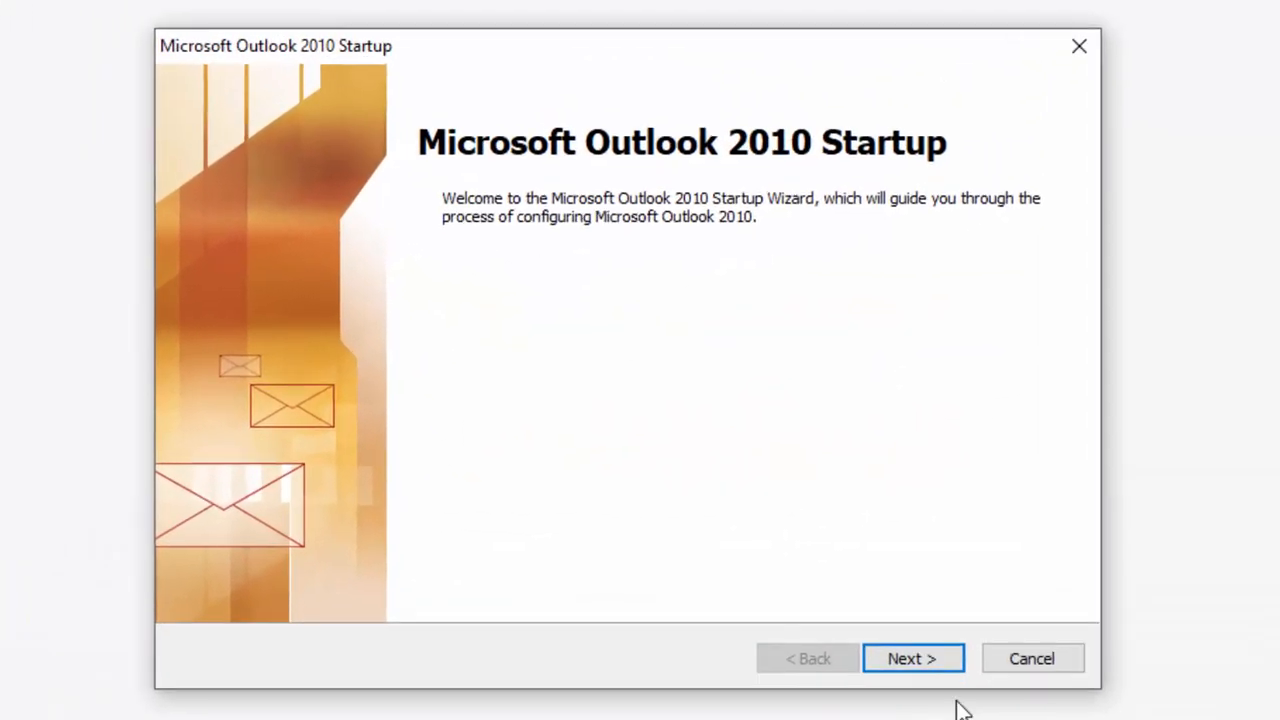
pyautogui.click(812, 524)
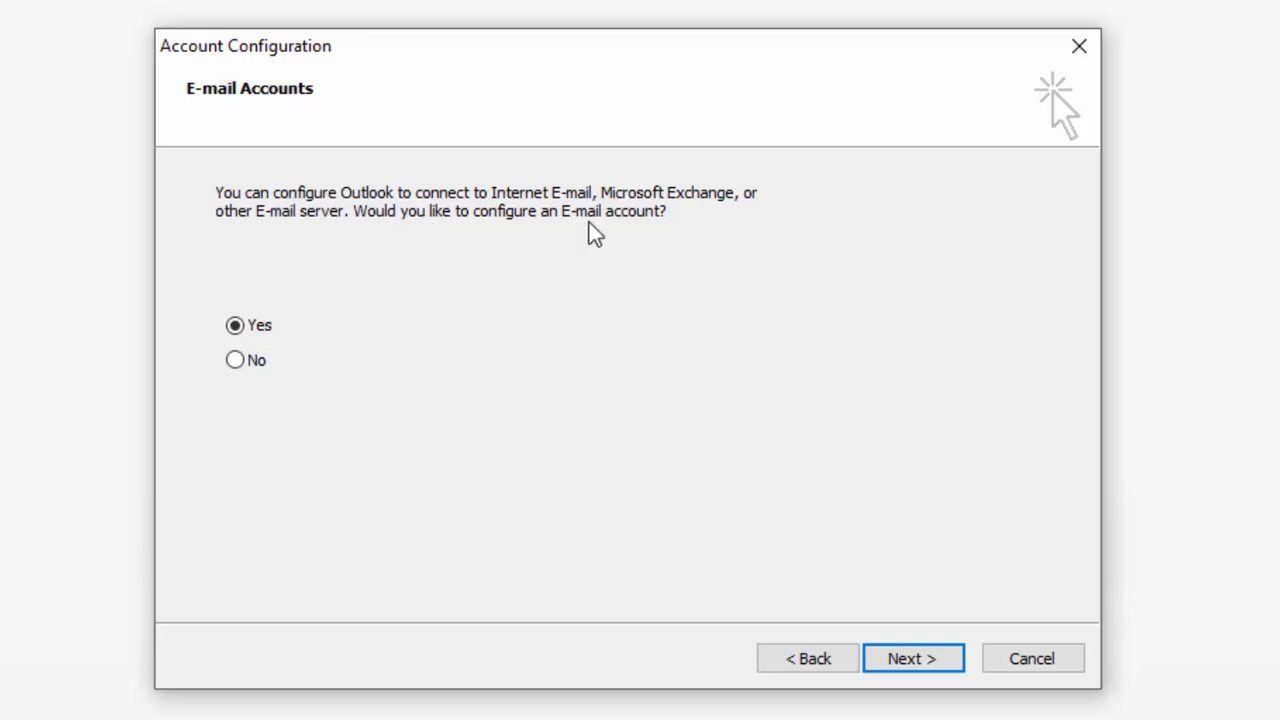
pyautogui.click(912, 658)
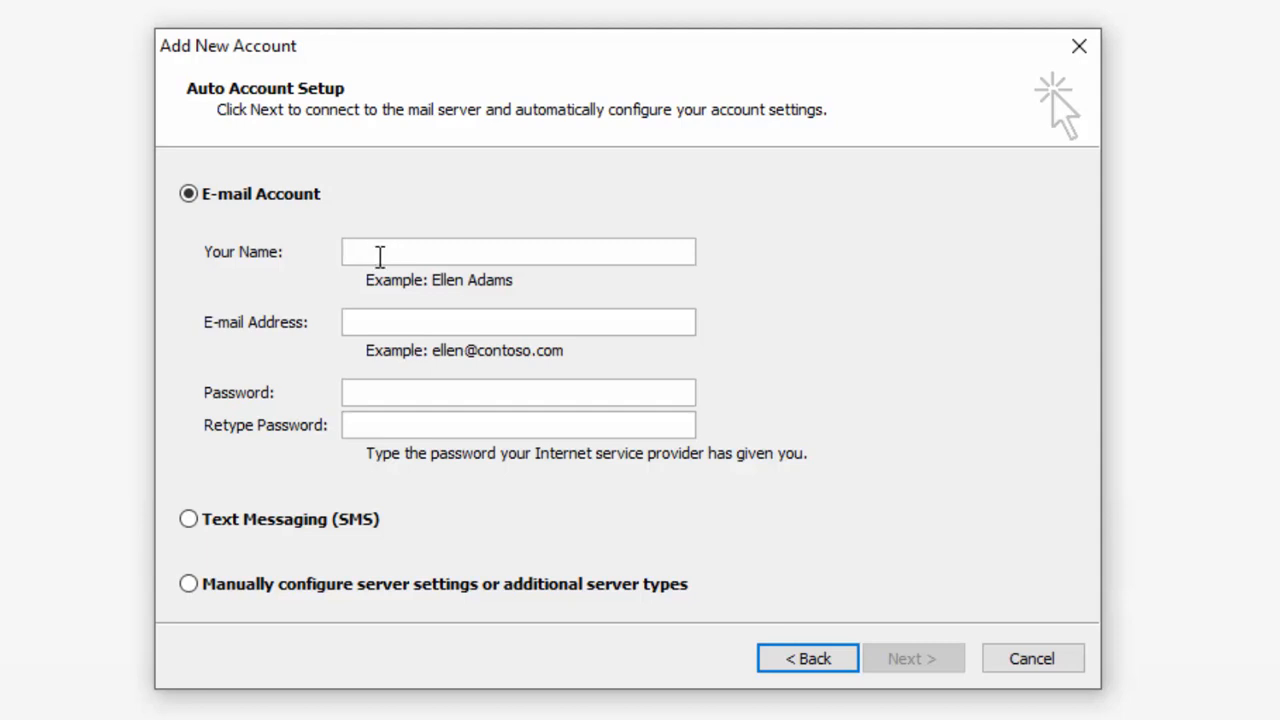
# Step: Enter the display name and the address's user part with @, then erase the mistyped domain
pyautogui.click(390, 325)
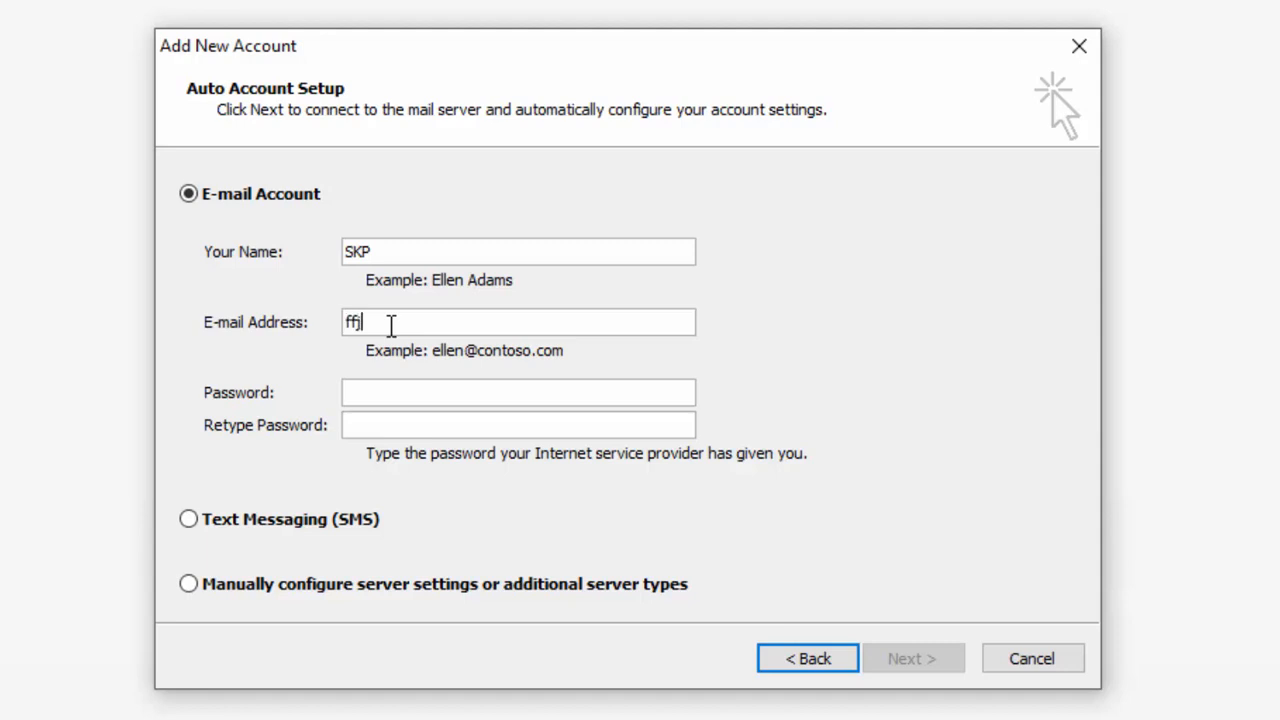
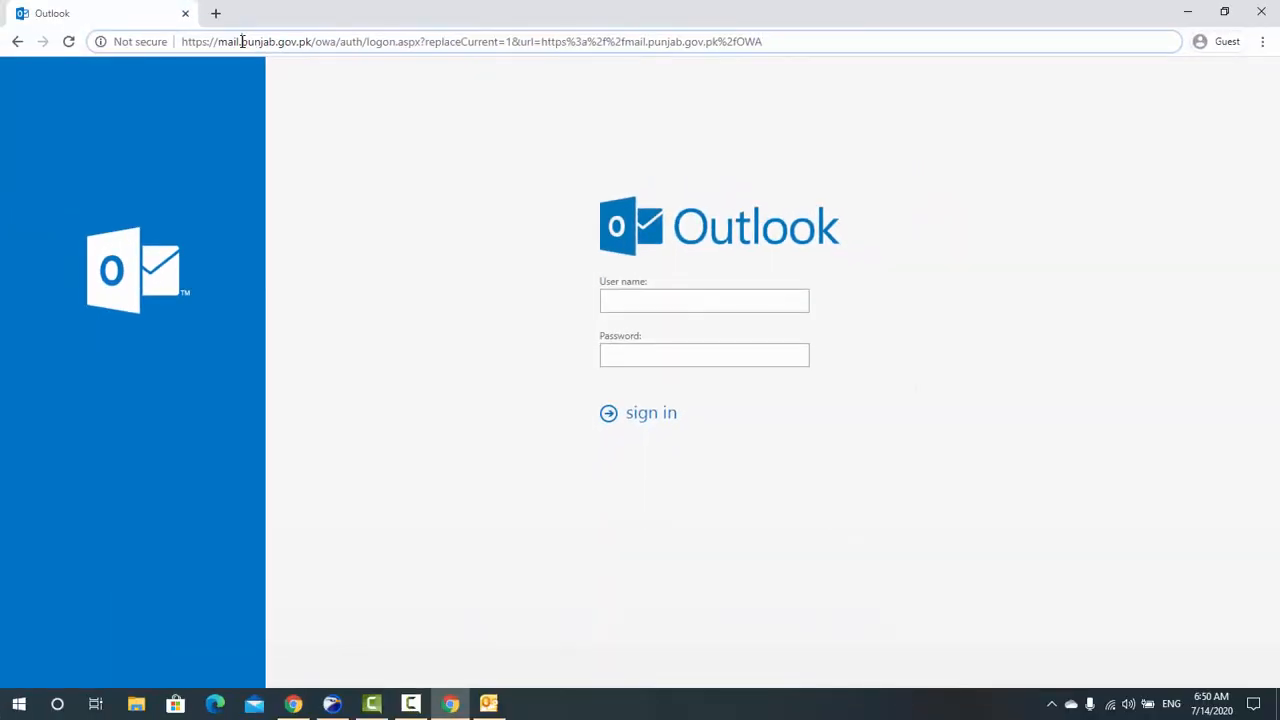
# Step: Select 'punjab.gov.pk' in Chrome's address bar and copy it
pyautogui.moveTo(241, 41); pyautogui.dragTo(309, 46)
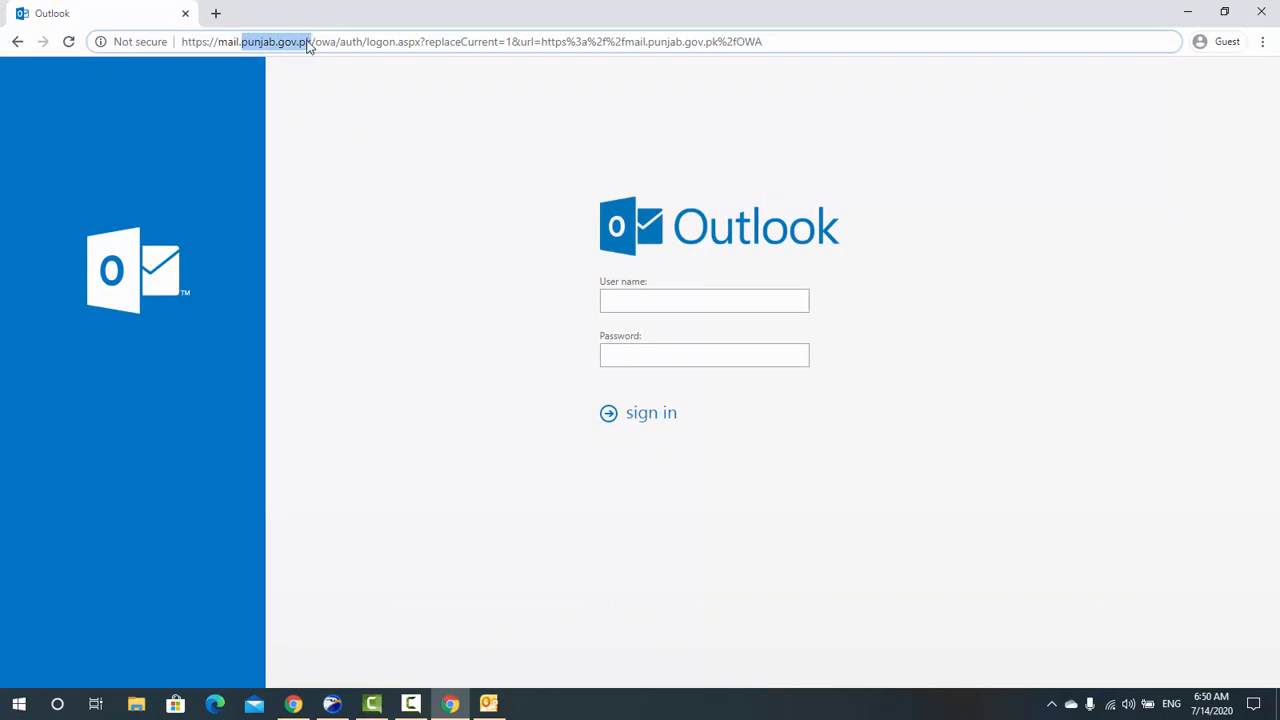
pyautogui.rightClick(309, 46)
pyautogui.click(345, 127)
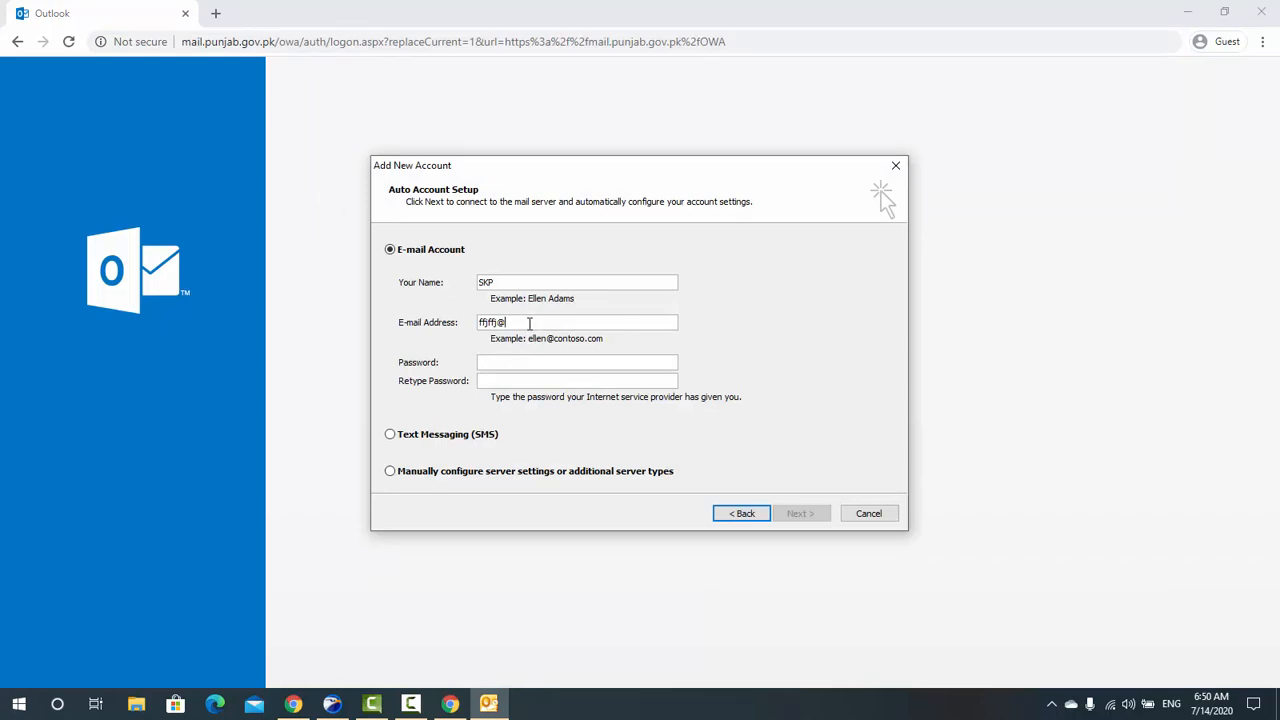
# Step: Paste punjab.gov.pk after the @ and retype the user part of the e-mail address
pyautogui.hotkey('ctrl', 'v')
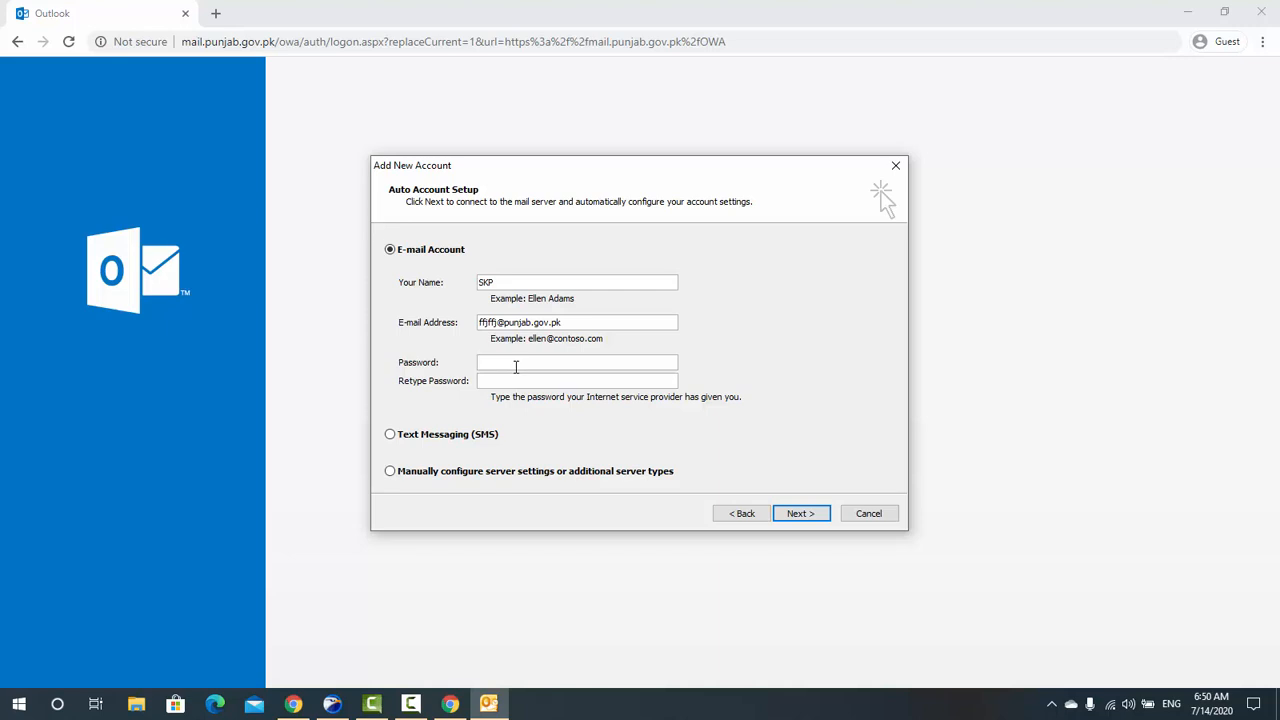
pyautogui.click(516, 367)
pyautogui.doubleClick(497, 323)
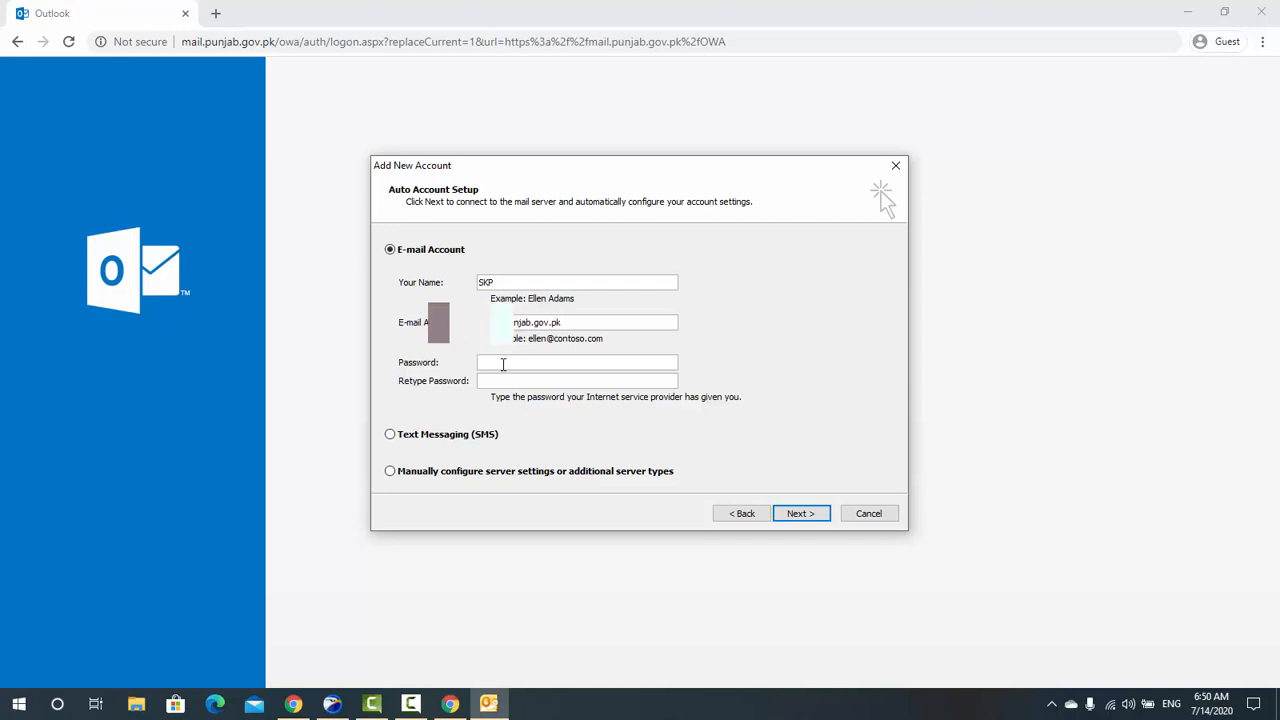
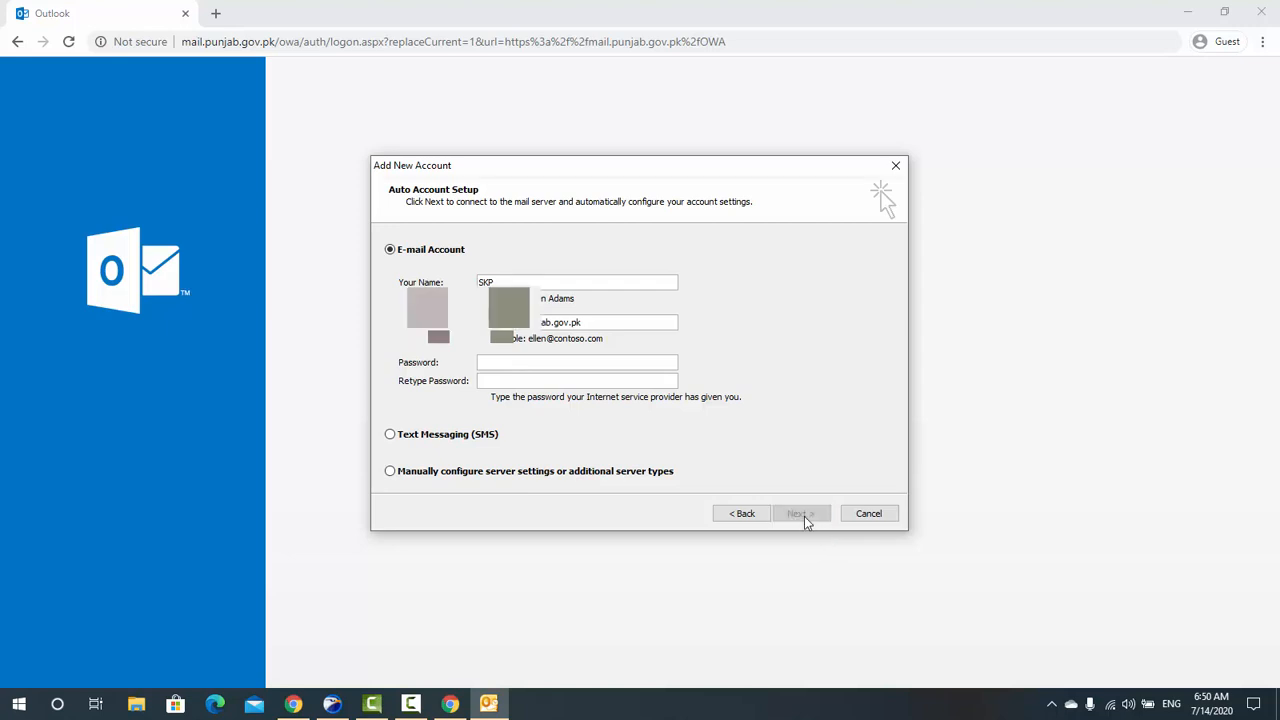
# Step: Submit the Add New Account form to begin searching for the punjab.gov.pk server settings
pyautogui.click(801, 514)
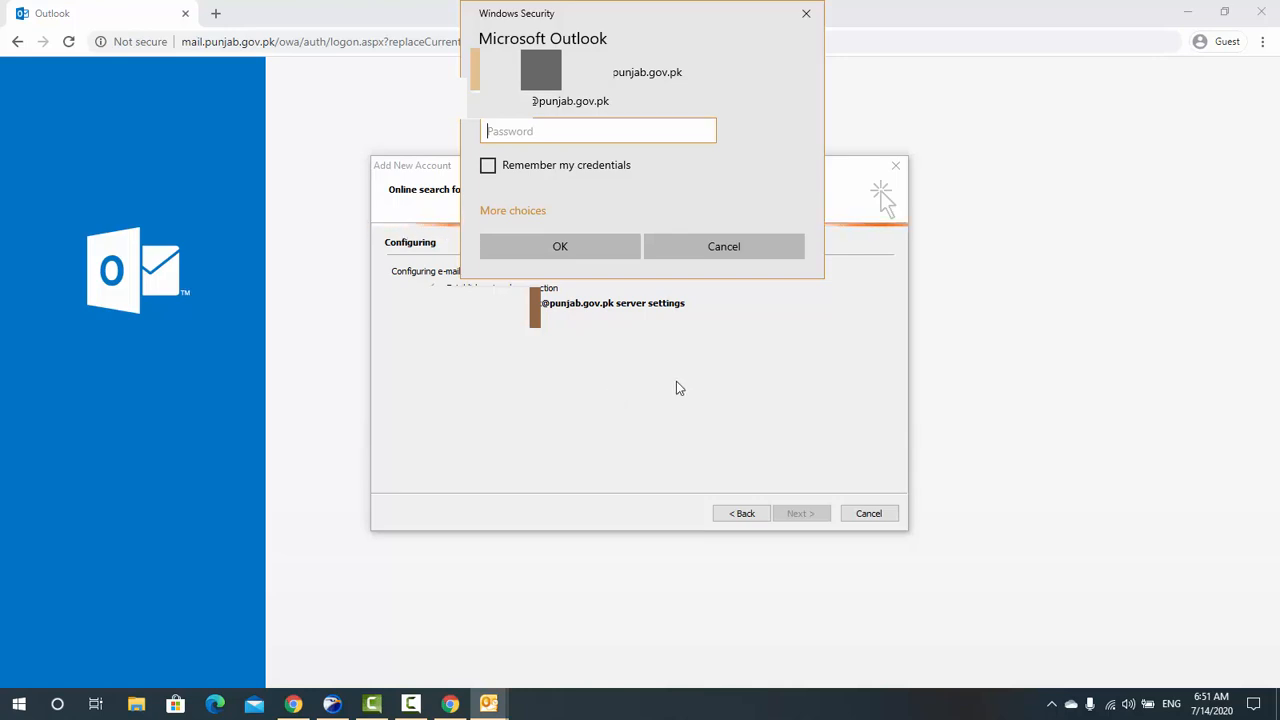
# Step: Bring the account setup window forward and cancel the Windows Security password prompt unfilled
pyautogui.click(487, 705)
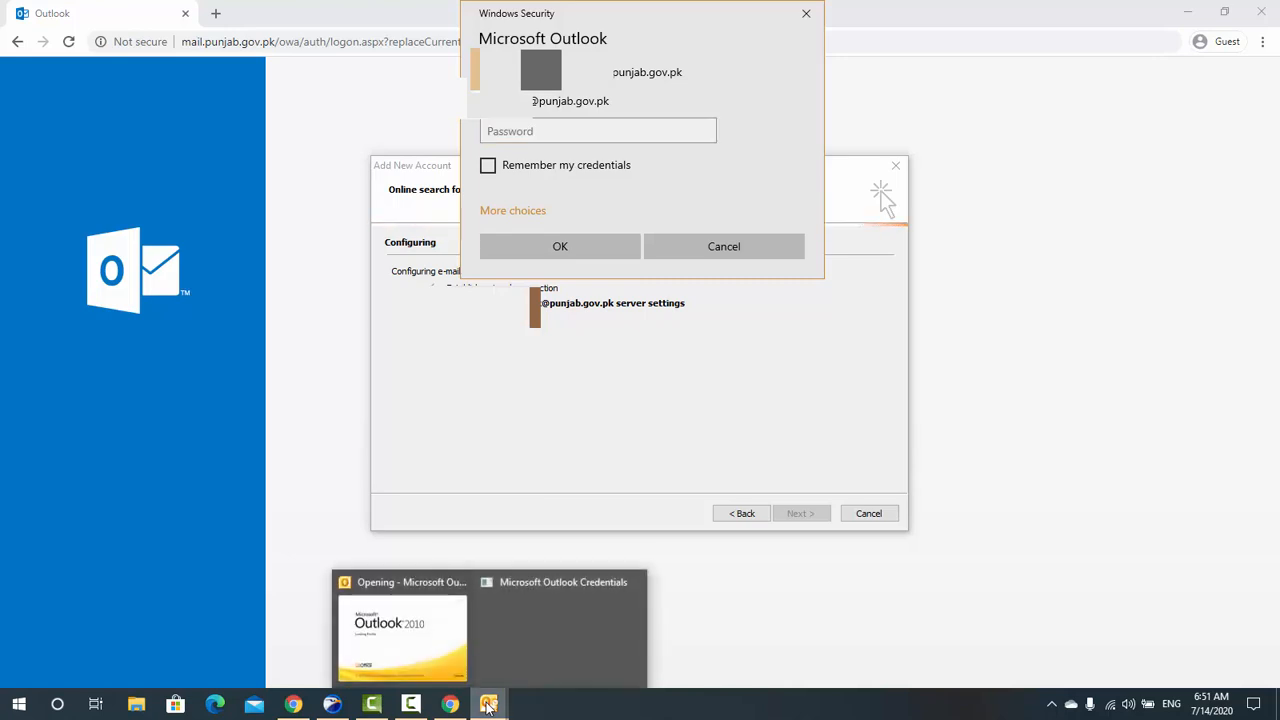
pyautogui.click(393, 621)
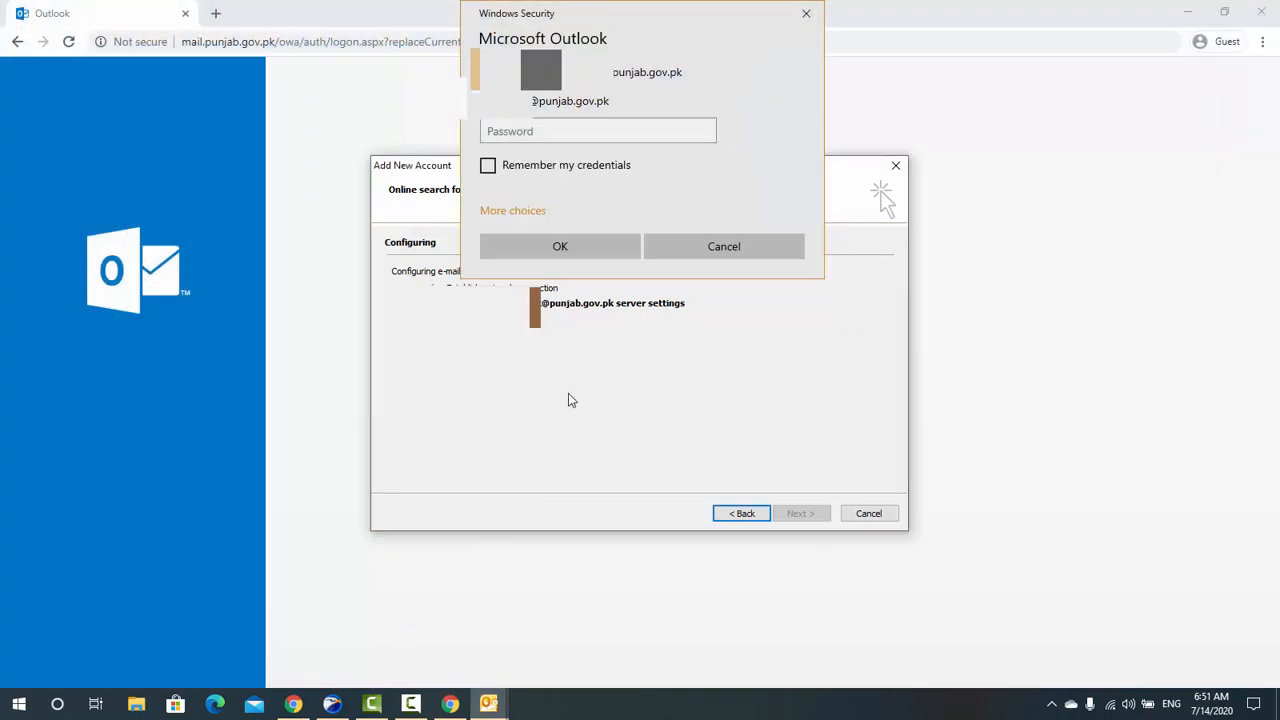
pyautogui.click(735, 247)
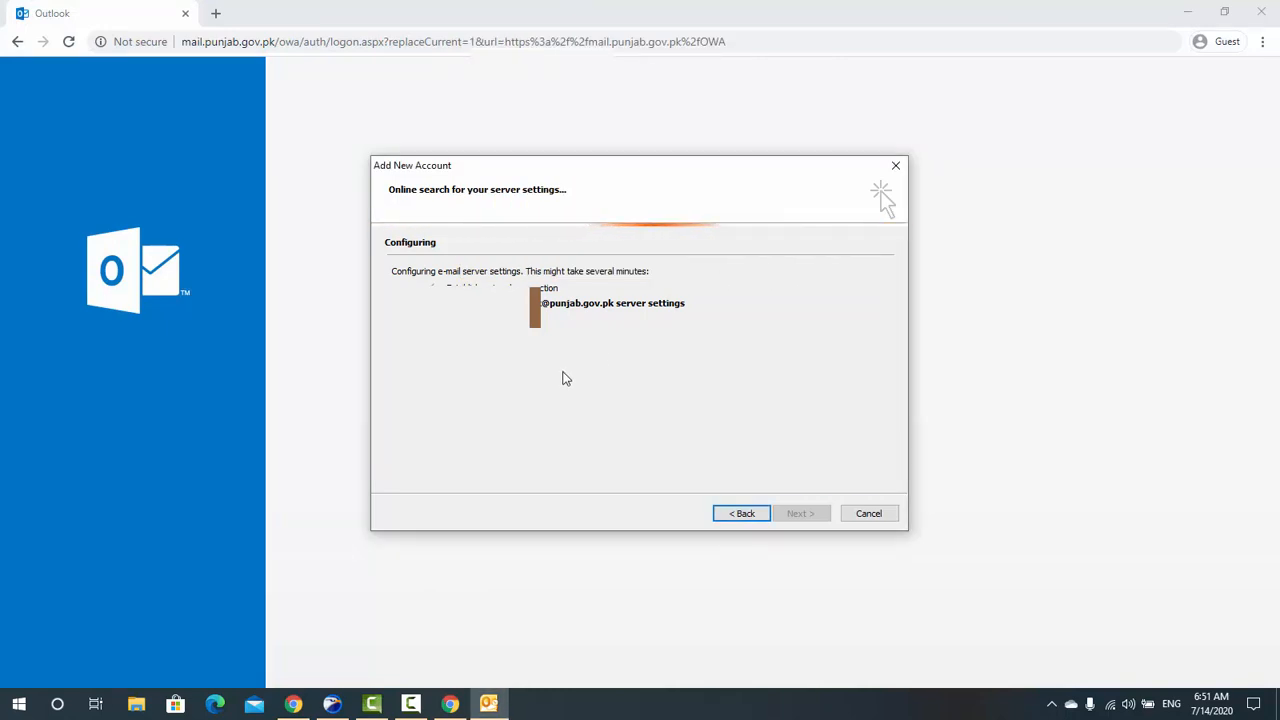